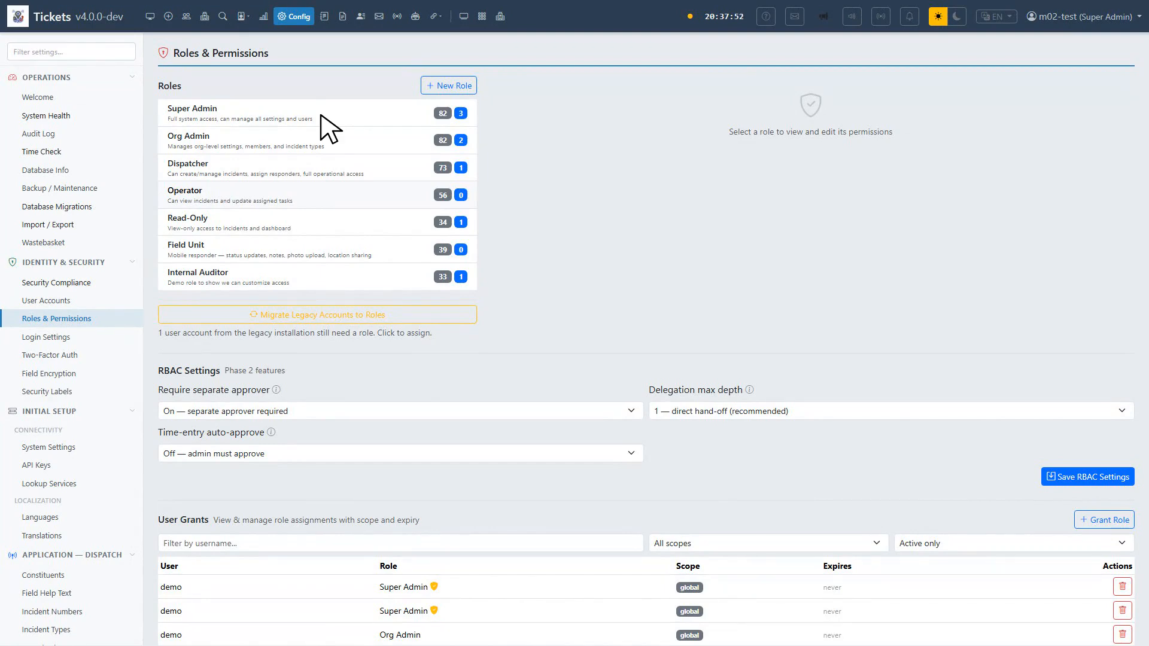
Create the Driver role, described as a member who drives a unit and updates its status, with no dispatch authority
left_click(453, 88)
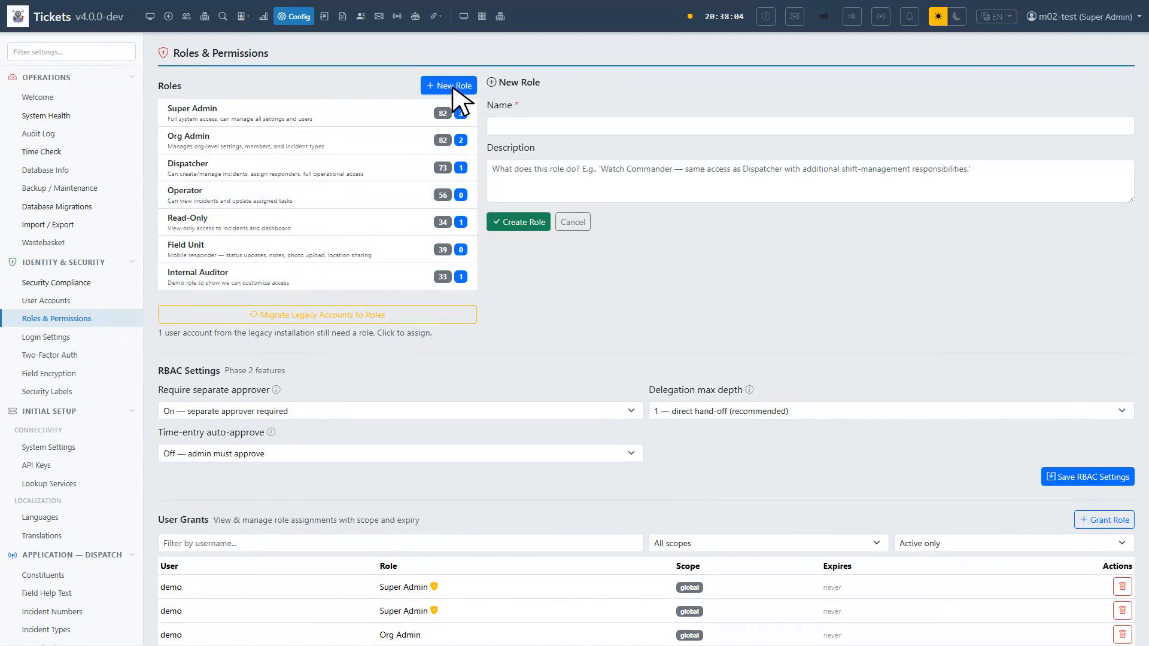
left_click(712, 126)
type("Driver")
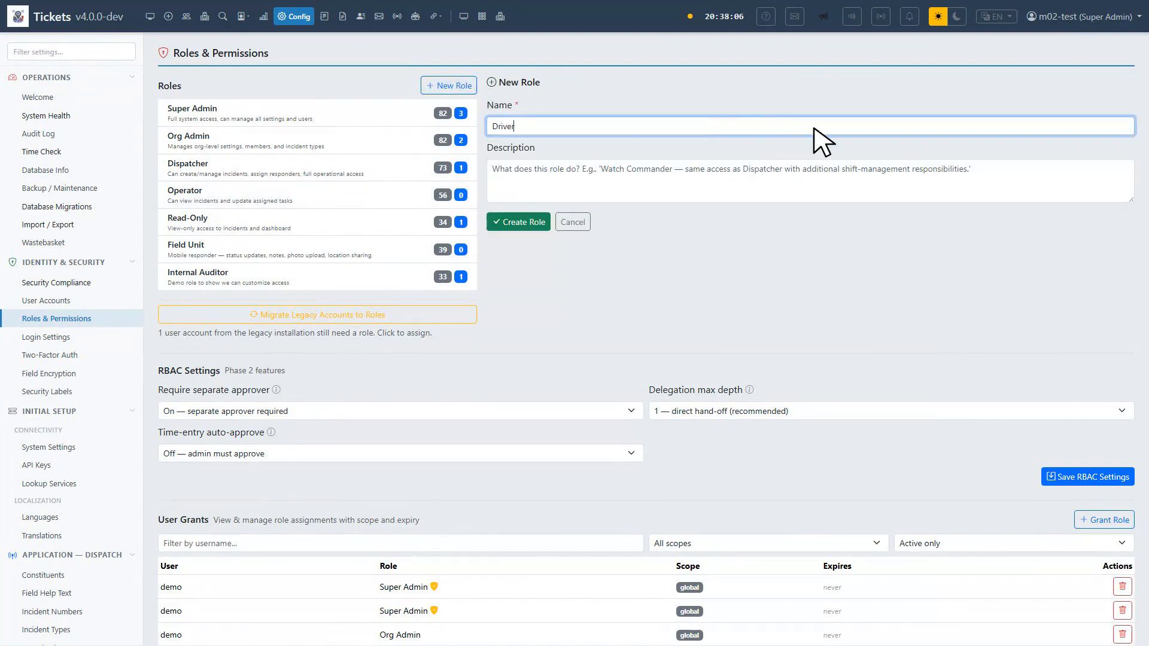
left_click(814, 176)
type("Member who dri")
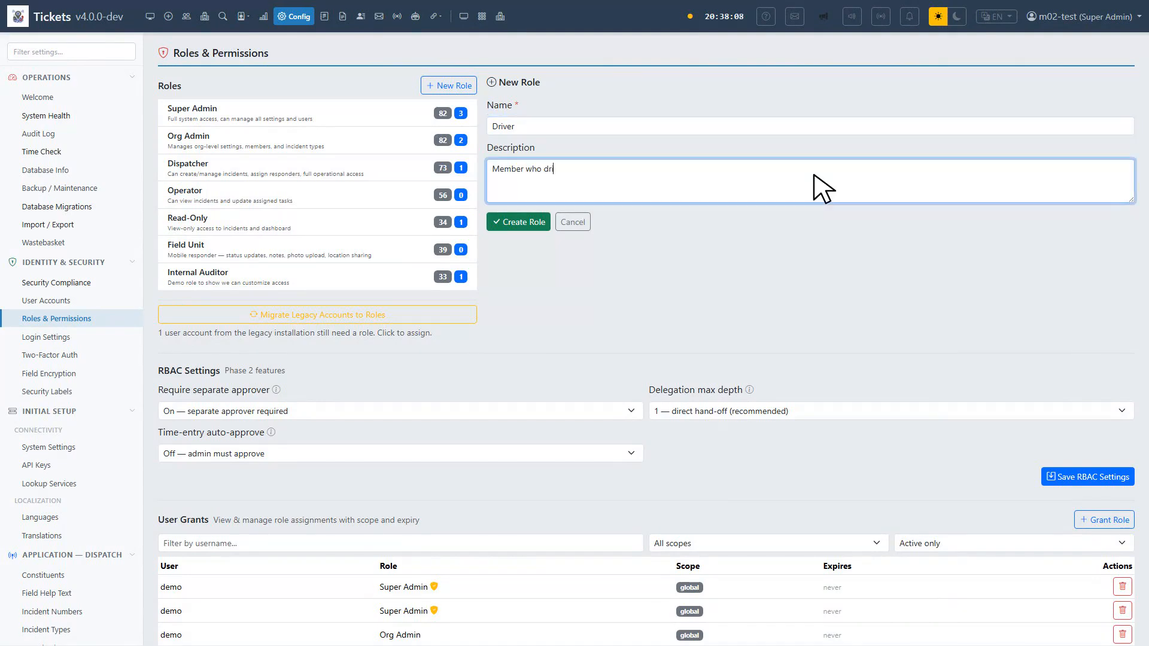
type("ves a unit and updates its status, no dispatch authority.")
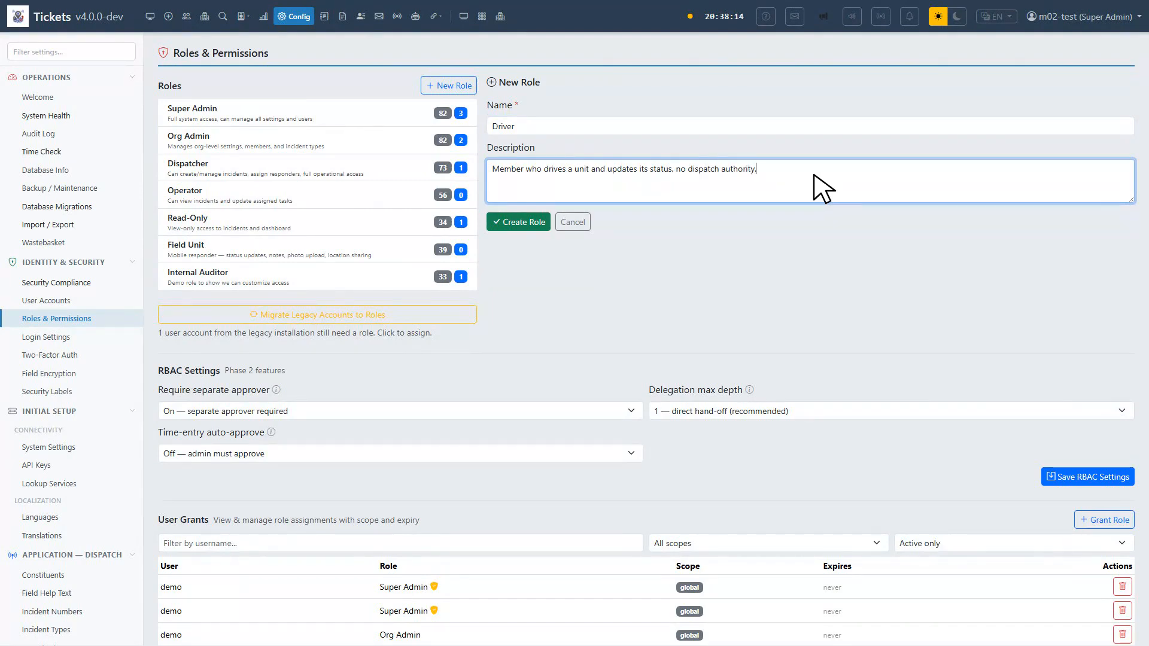
left_click(522, 224)
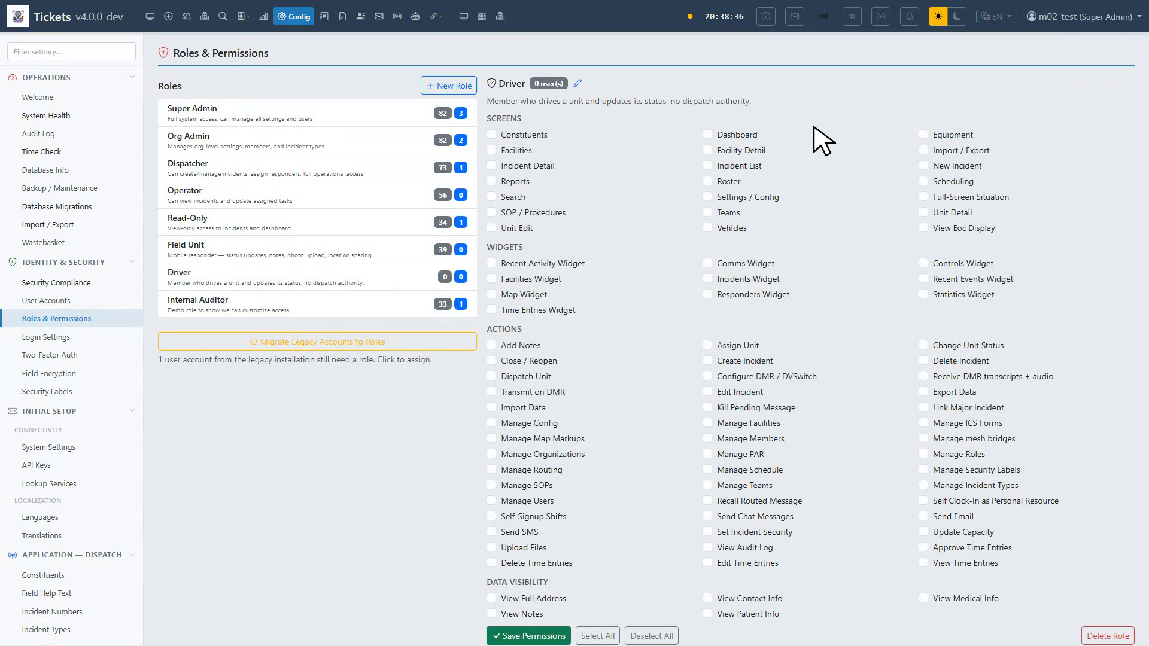
Give Driver access to the Dashboard, Incident List, Incident Detail and Unit Detail screens
left_click(708, 134)
left_click(708, 166)
left_click(492, 166)
left_click(924, 212)
Enable the Map, Incidents and Responders widgets plus Change Unit Status, Add Notes and Send Chat Messages
left_click(492, 294)
left_click(707, 279)
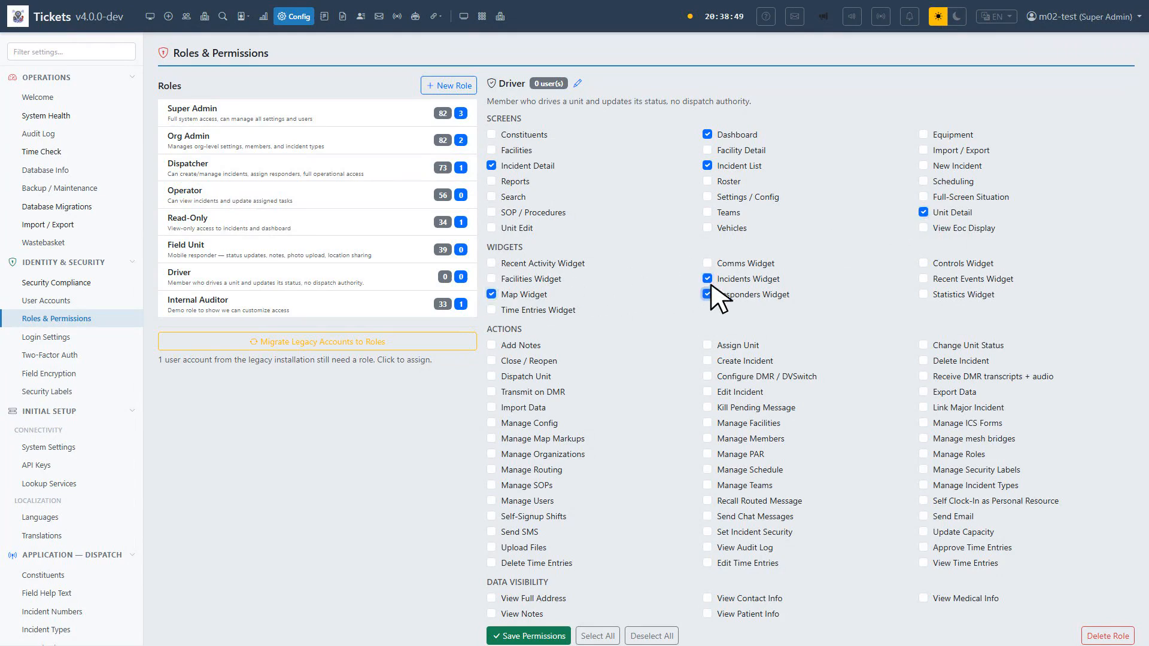
left_click(707, 294)
left_click(923, 345)
left_click(491, 345)
left_click(707, 517)
left_click(1108, 524)
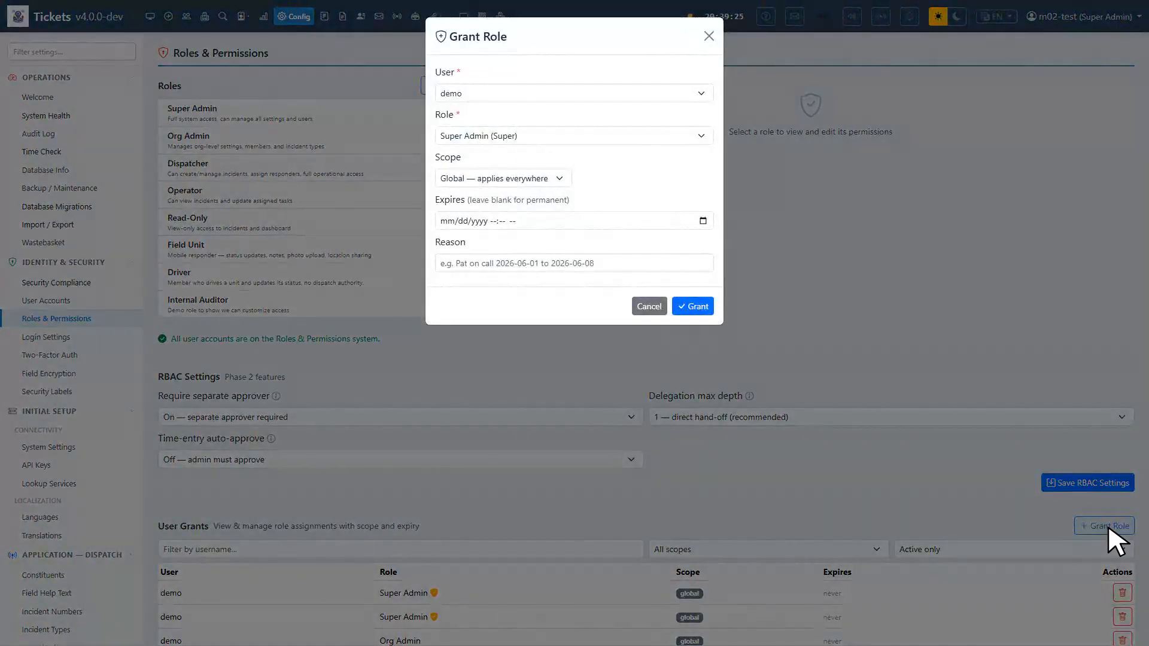
Grant the Driver role to the test driver account with reason 'Driver privileges'
left_click(579, 94)
left_click(579, 135)
left_click(564, 262)
type("Driver privileges")
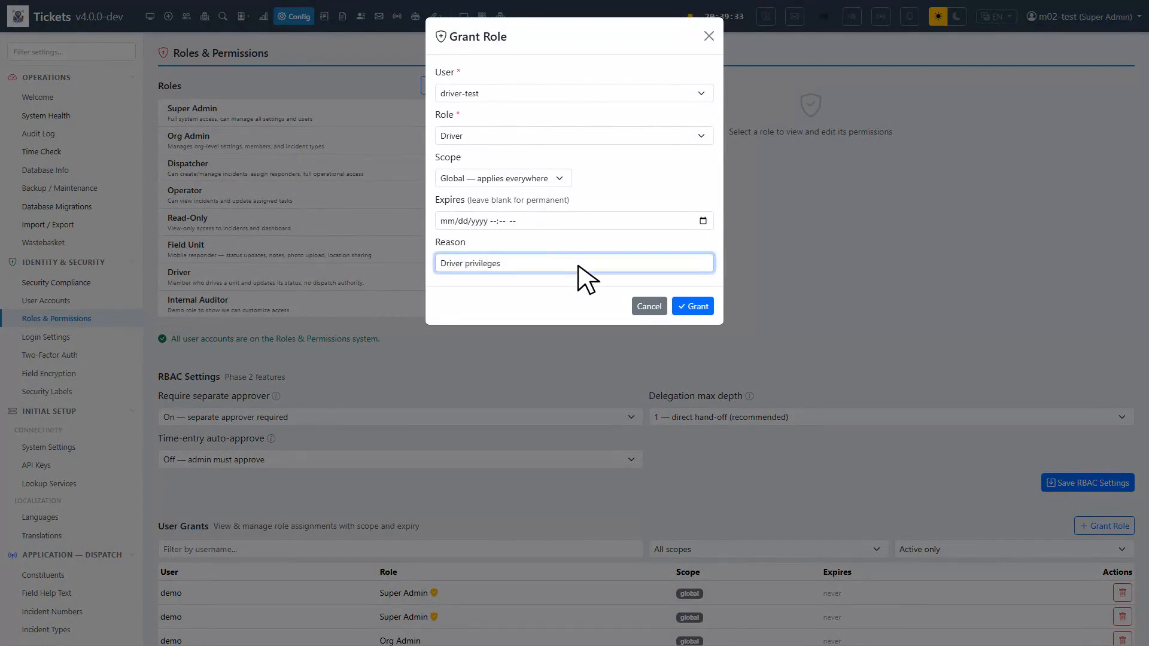
left_click(692, 307)
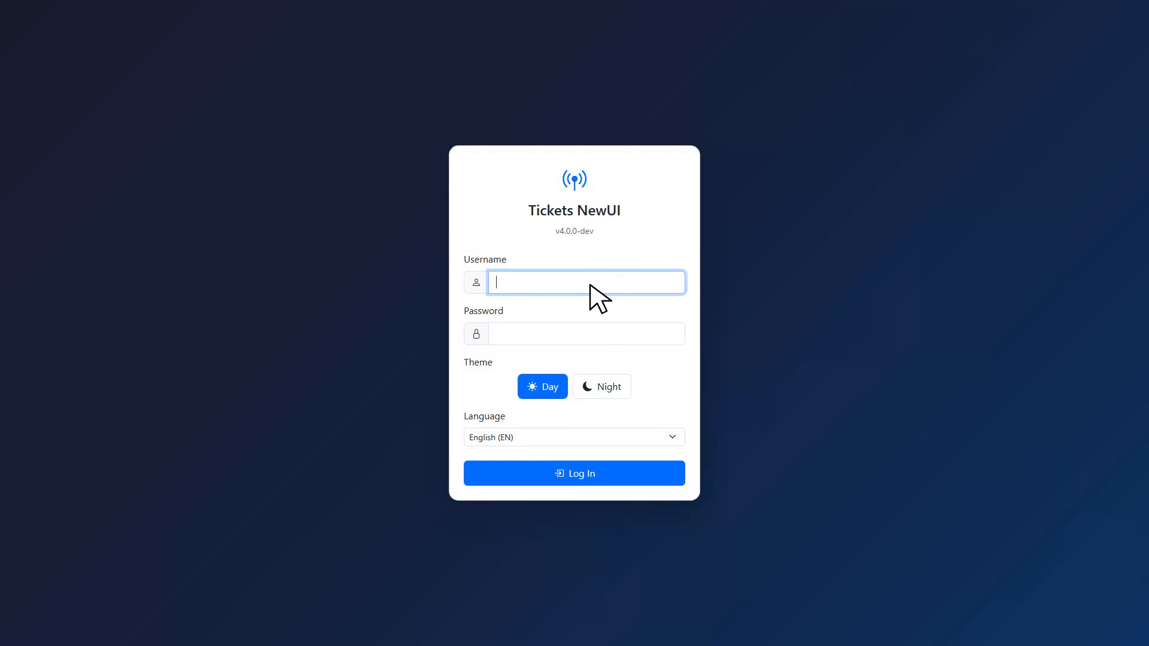
Log in with the test driver account's username and password
type("driver-test")
key("Tab")
type("password1")
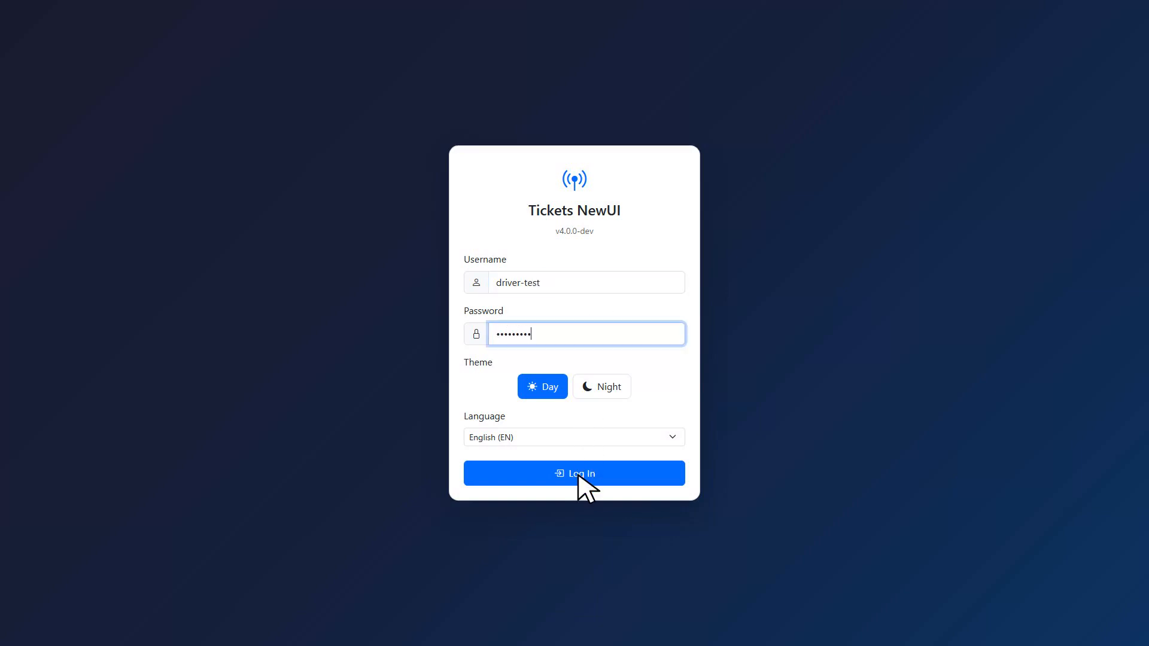
left_click(579, 479)
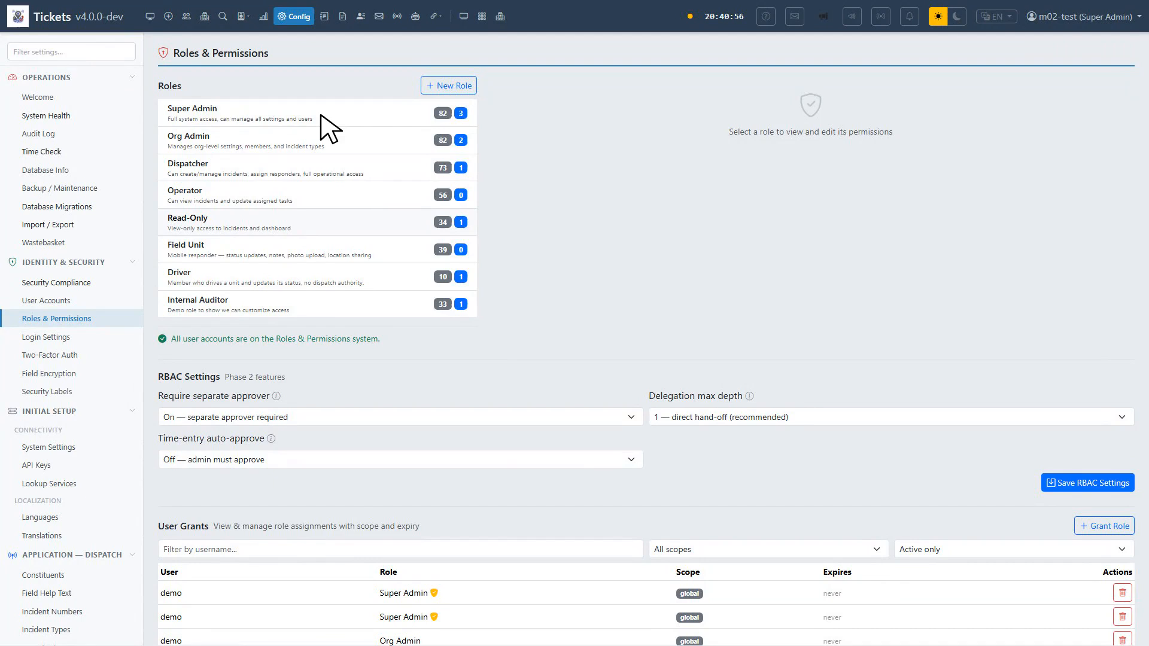
Create the Limited Dispatcher role, described as 'Dispatcher without destructive permissions.'
left_click(449, 86)
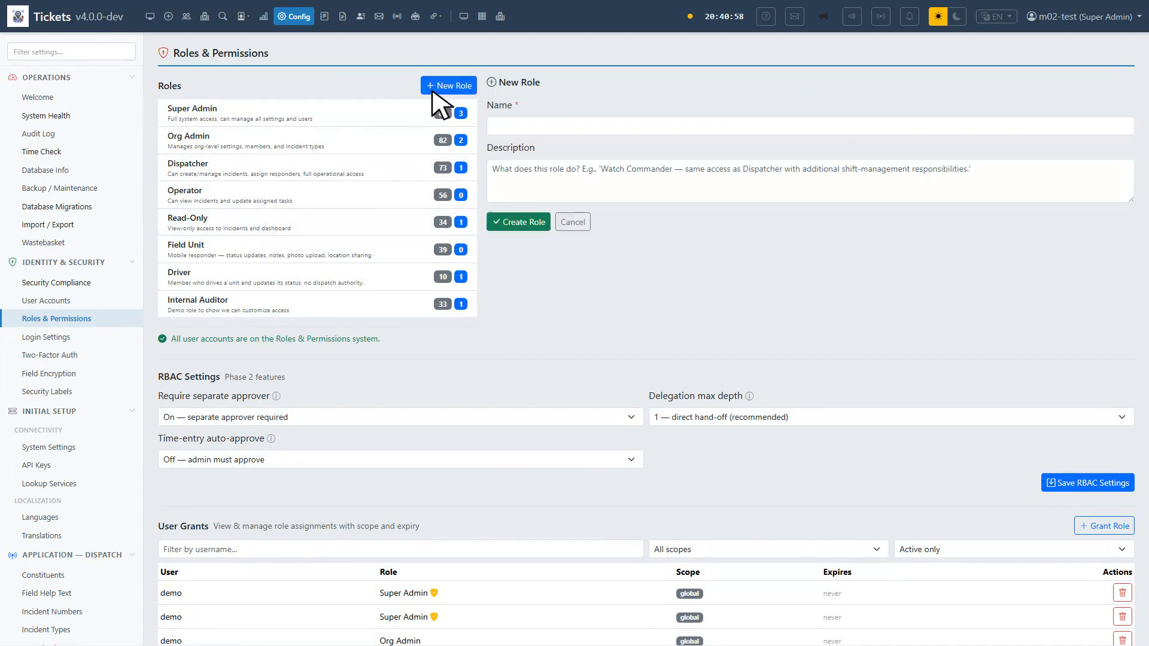
left_click(645, 124)
type("Limited Dispatcher")
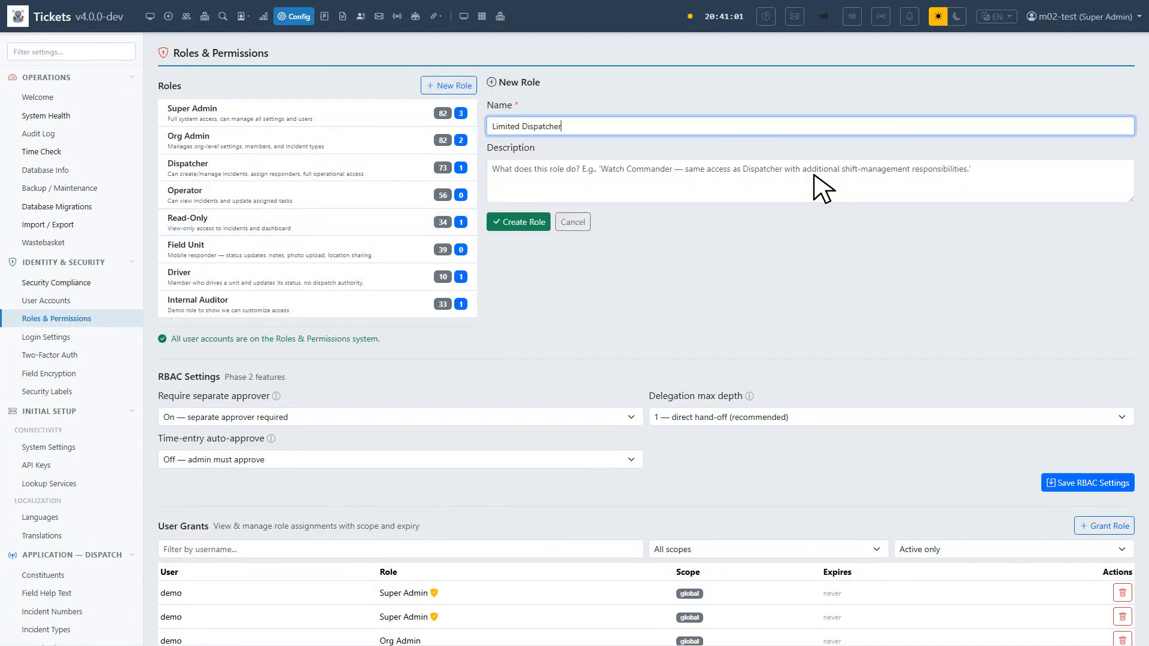
key("Tab")
type("Dispatcher without destructive permissions.")
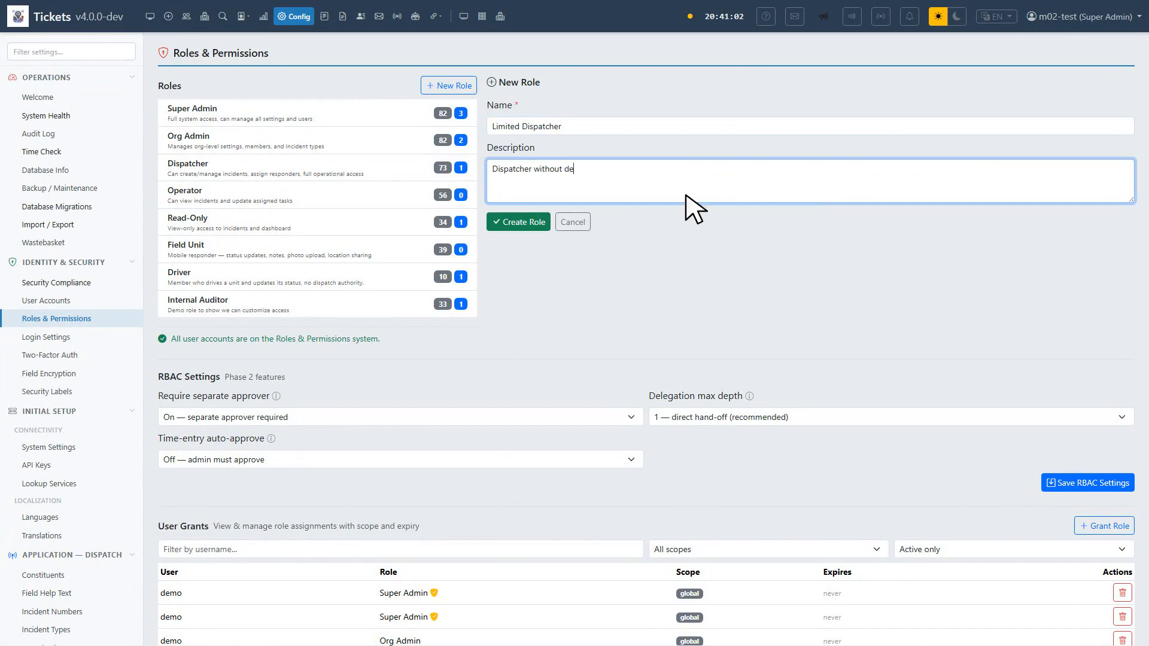
left_click(522, 223)
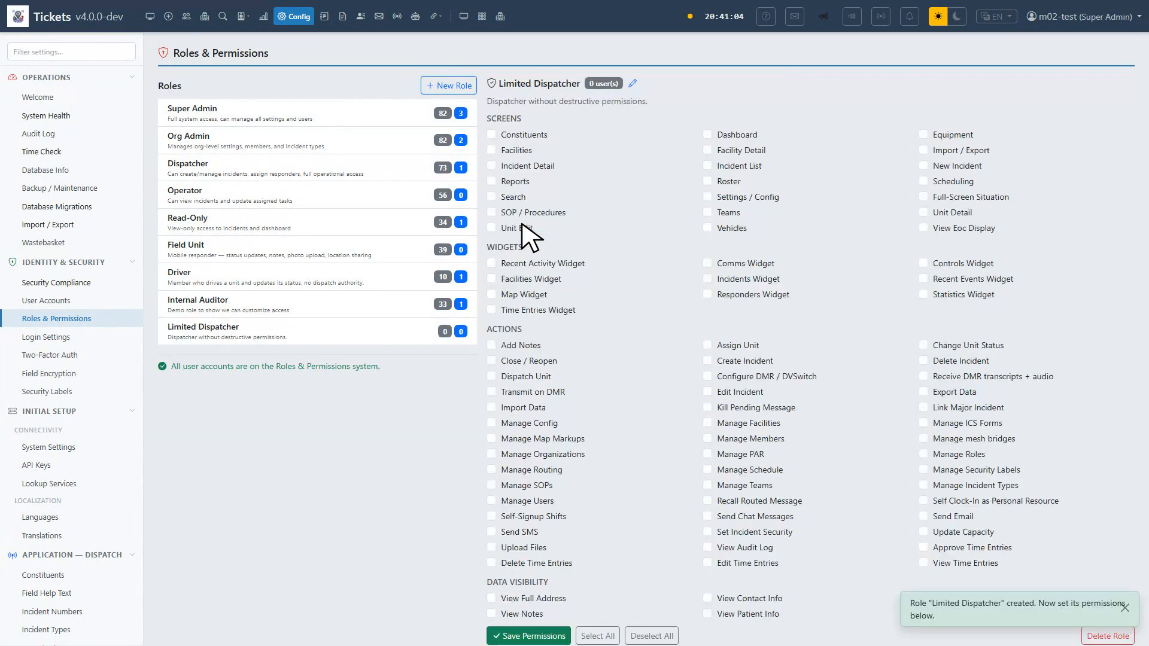
Tick Dashboard, Incident List, Incident Detail, Create Incident, Dispatch Unit, Change Unit Status and Send Chat Messages
left_click(707, 135)
left_click(708, 166)
left_click(492, 166)
left_click(708, 360)
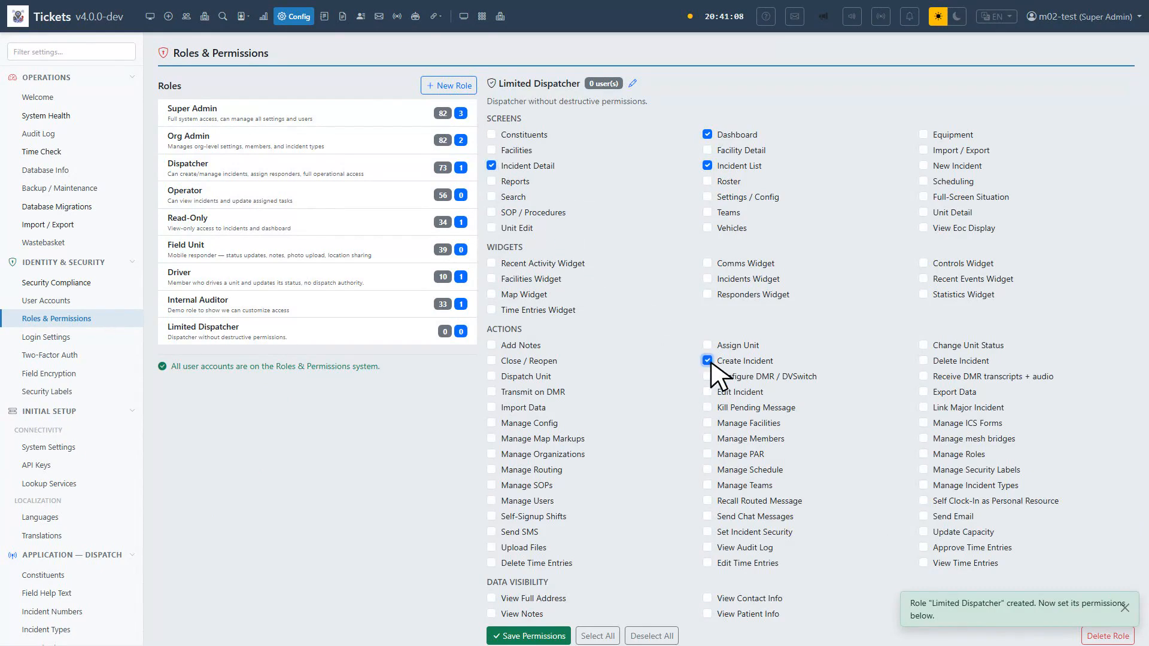
left_click(492, 377)
left_click(923, 345)
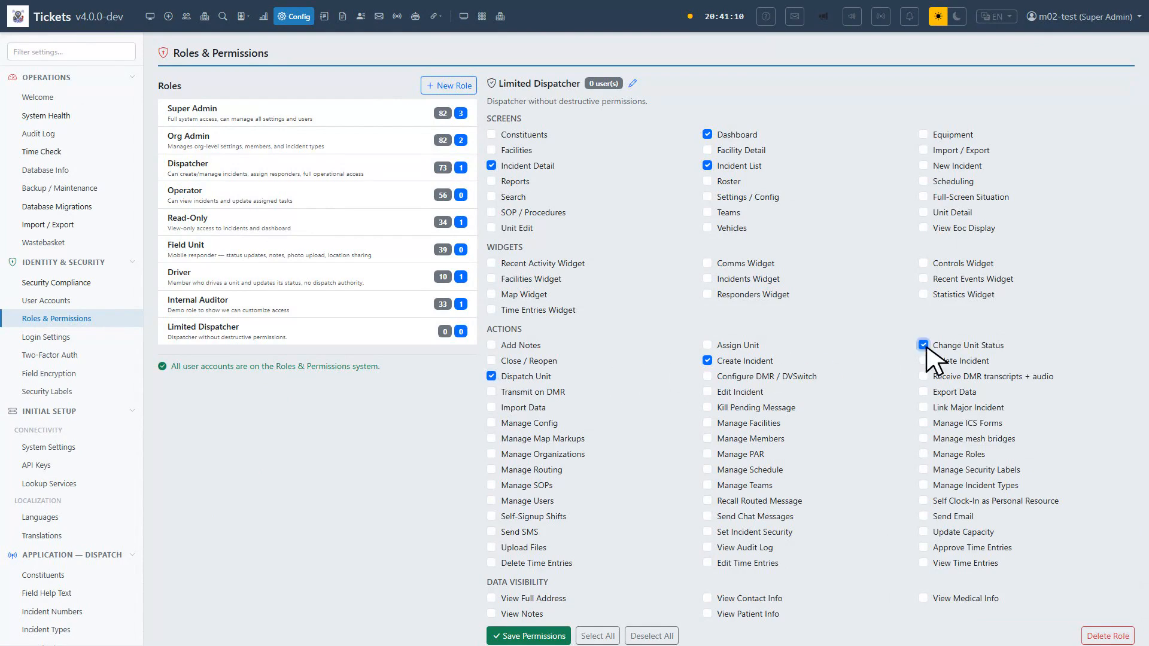
left_click(707, 517)
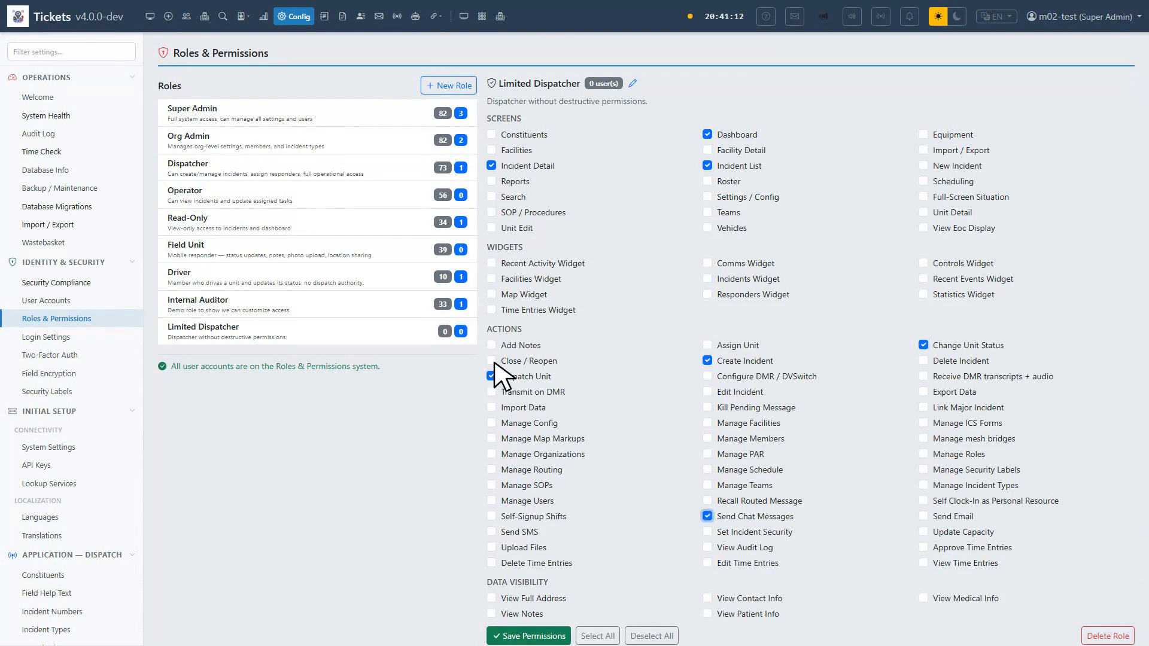